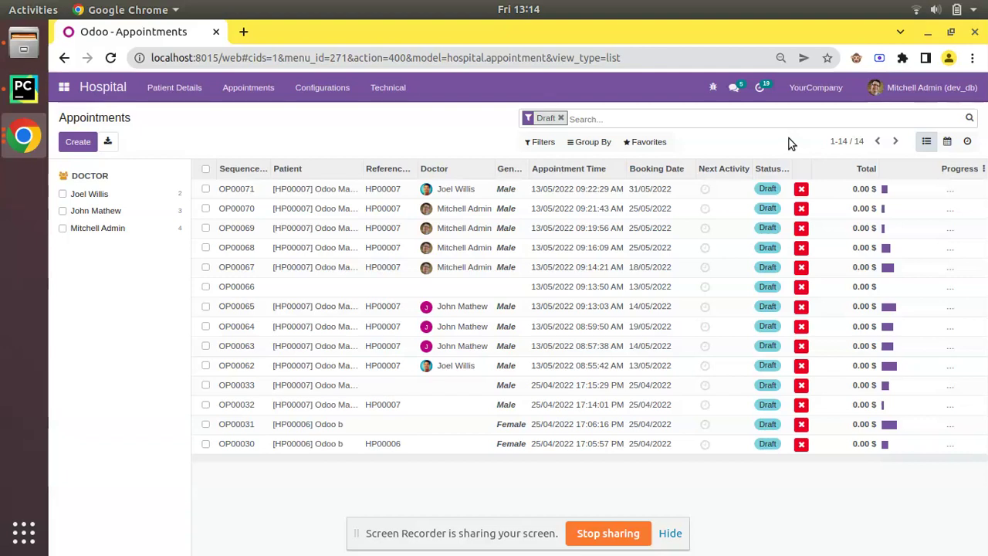
Open sales order S00002 for Ready Mat from the Sales app's Quotations list
click(64, 88)
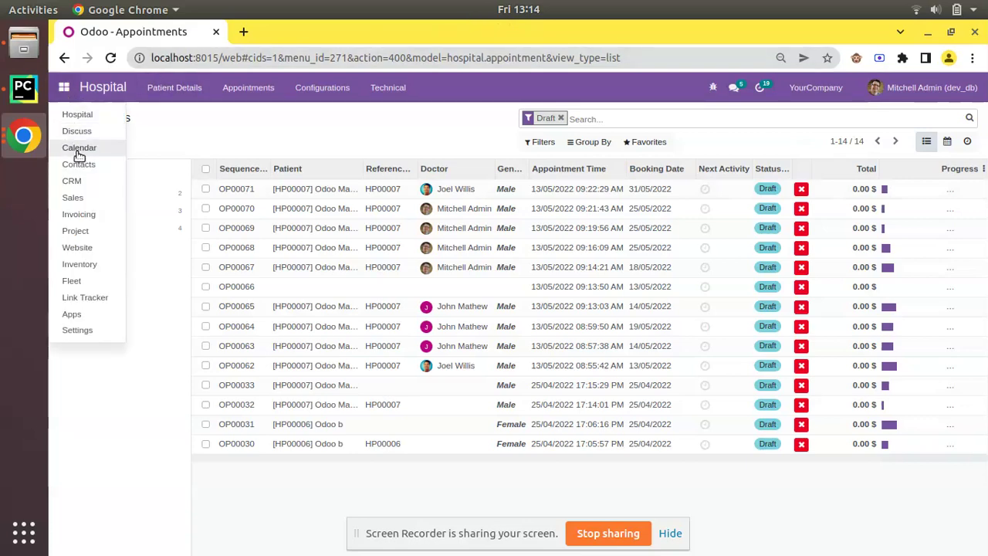
click(73, 198)
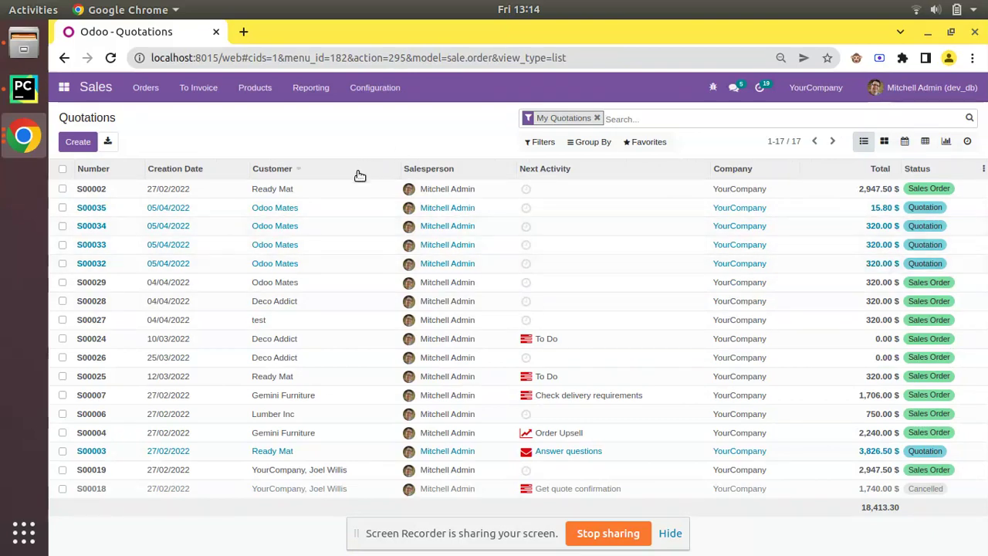
click(342, 192)
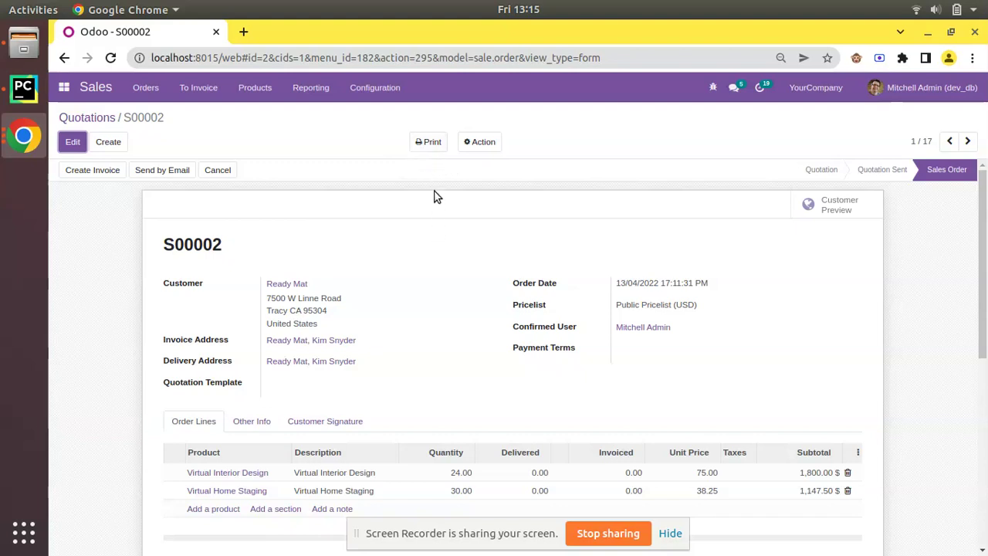
Print the S00002 Quotation / Order PDF, view it in its own tab, and return to Odoo
click(426, 142)
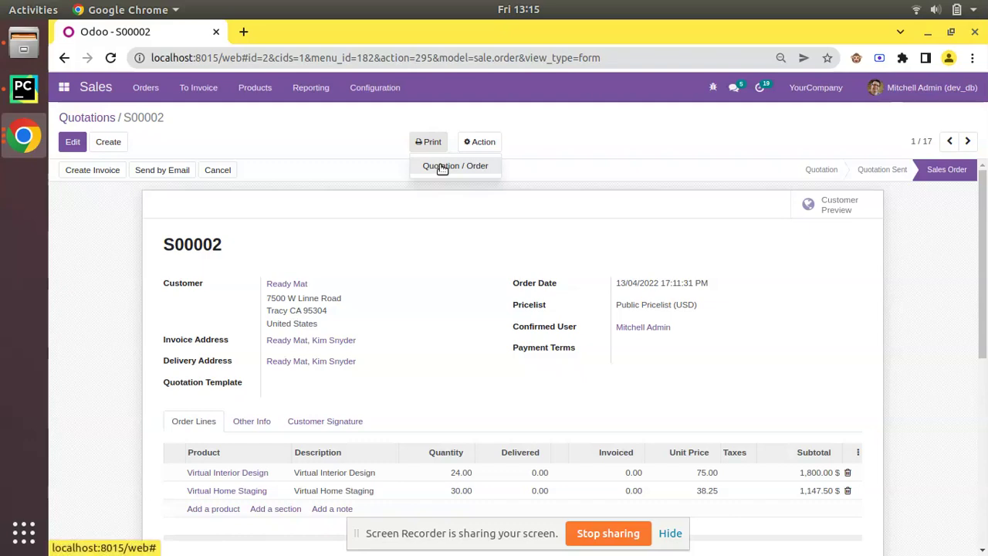
click(441, 167)
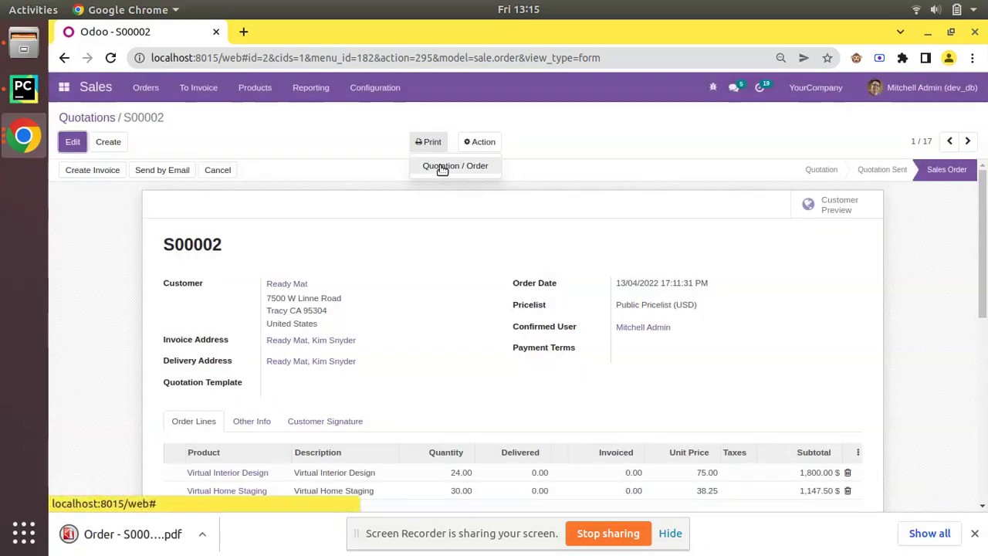
click(108, 534)
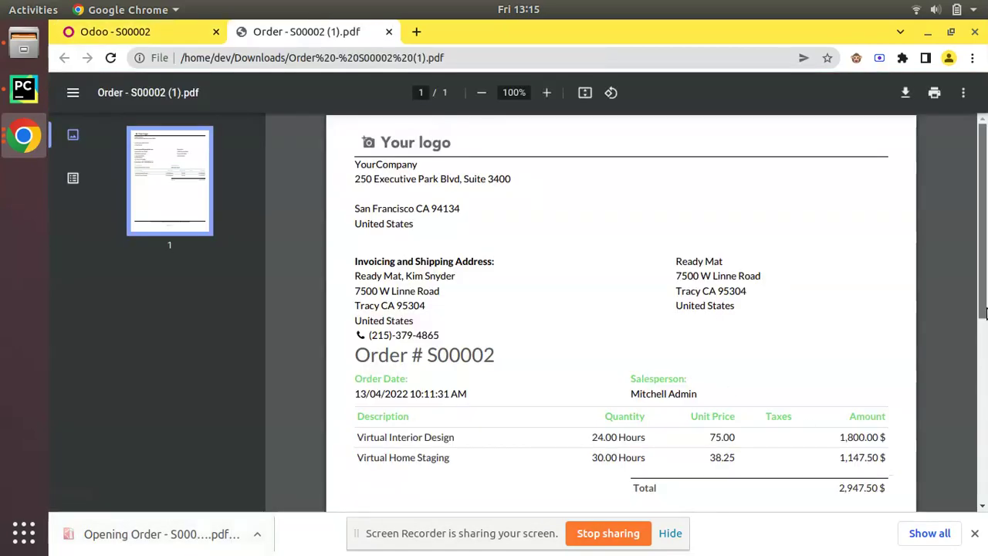
scroll(985, 309, down, 3)
scroll(986, 305, up, 3)
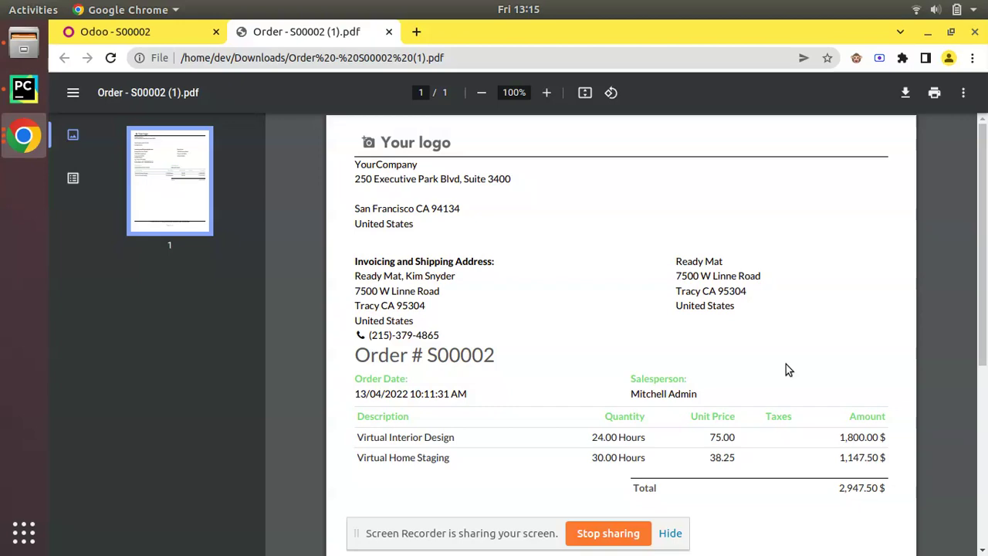
click(152, 32)
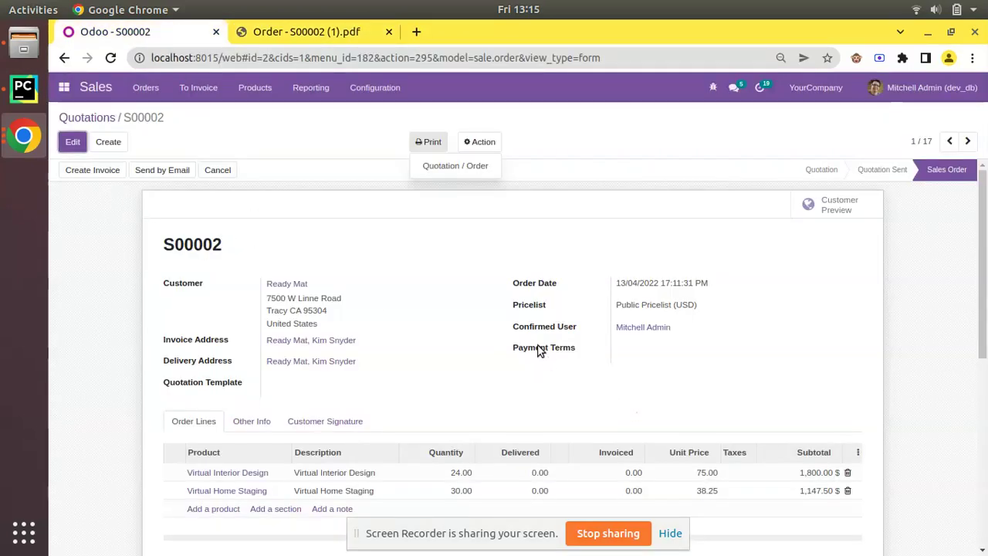
mouse_move(529, 340)
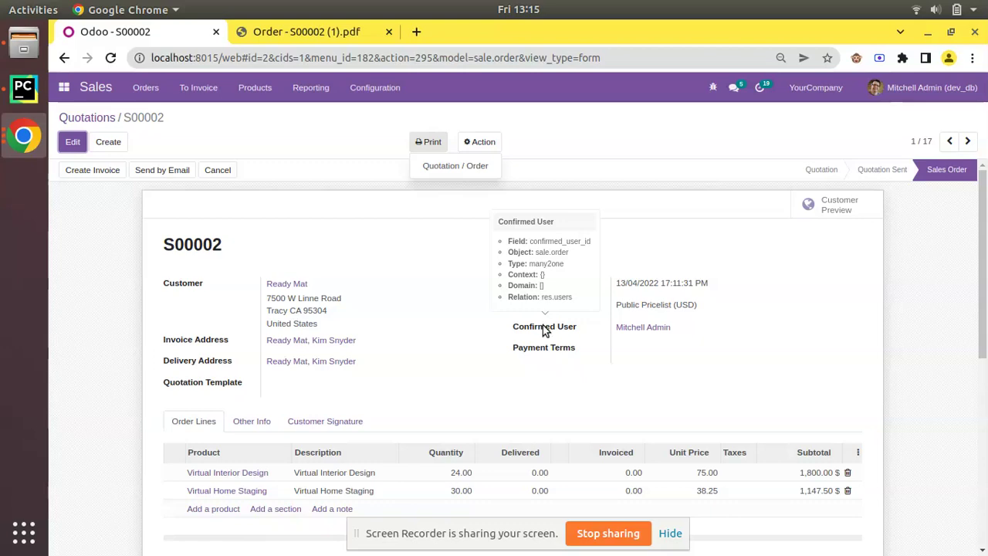
click(302, 32)
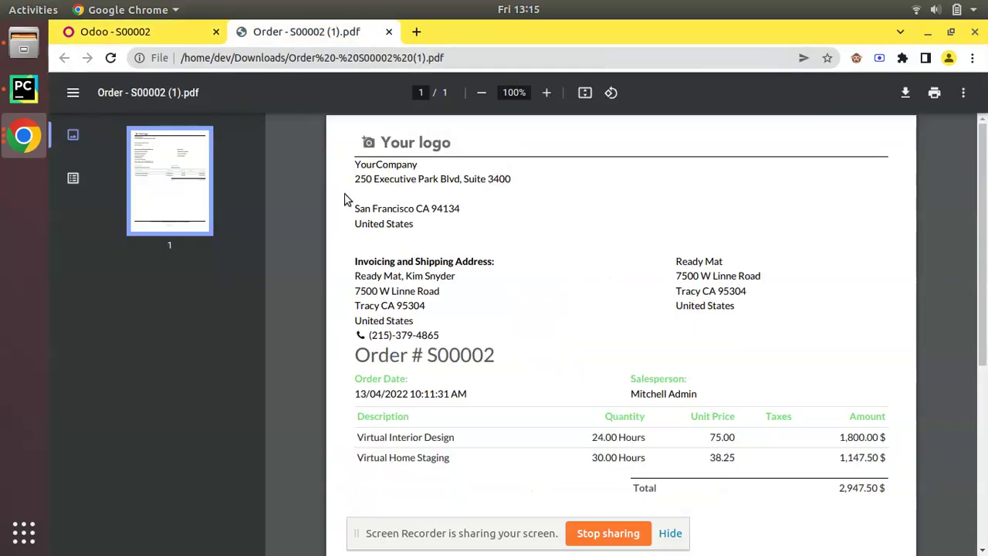
mouse_move(985, 210)
mouse_down()
mouse_move(985, 365)
mouse_move(985, 210)
mouse_up()
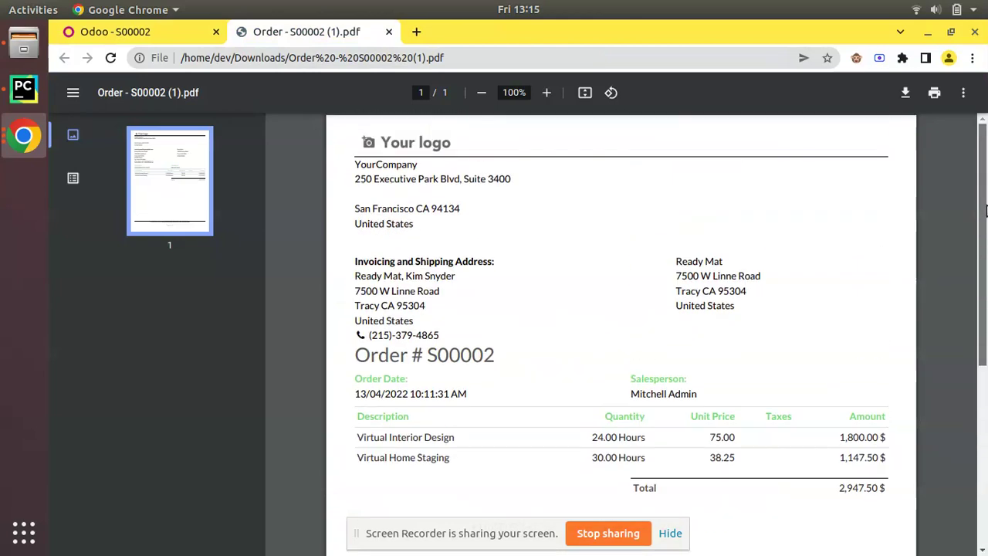
click(159, 32)
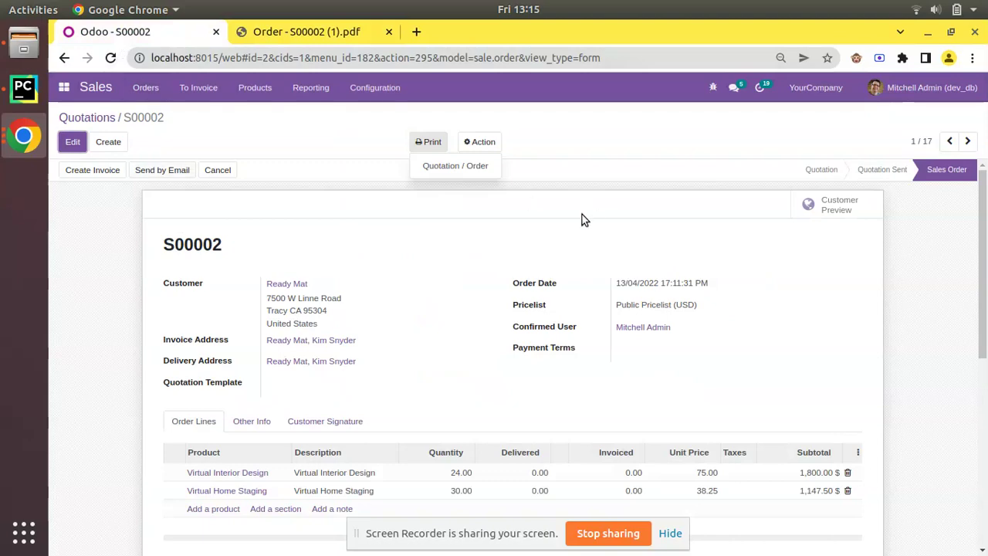
Duplicate the Odoo tab and open Settings > Technical > Reports in the copy
right_click(137, 31)
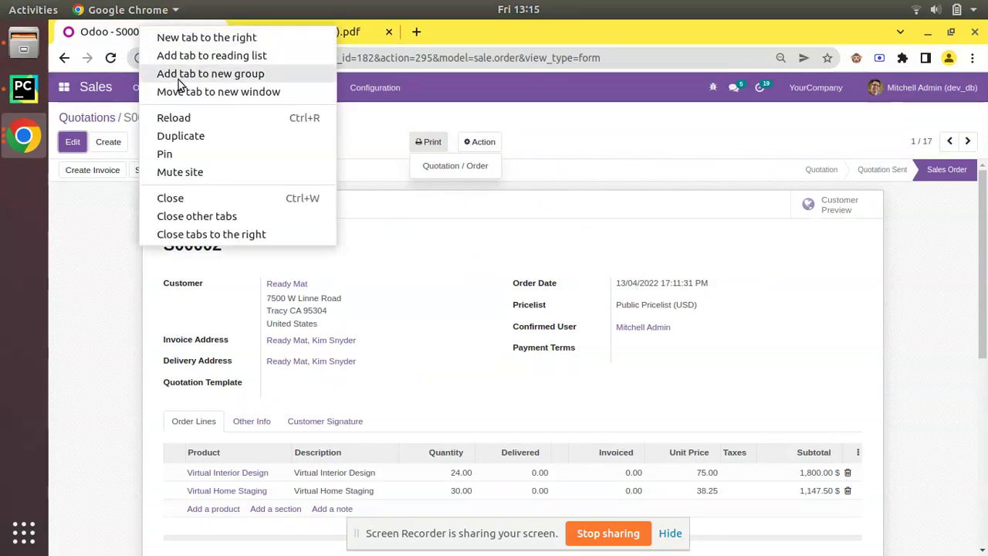
click(211, 133)
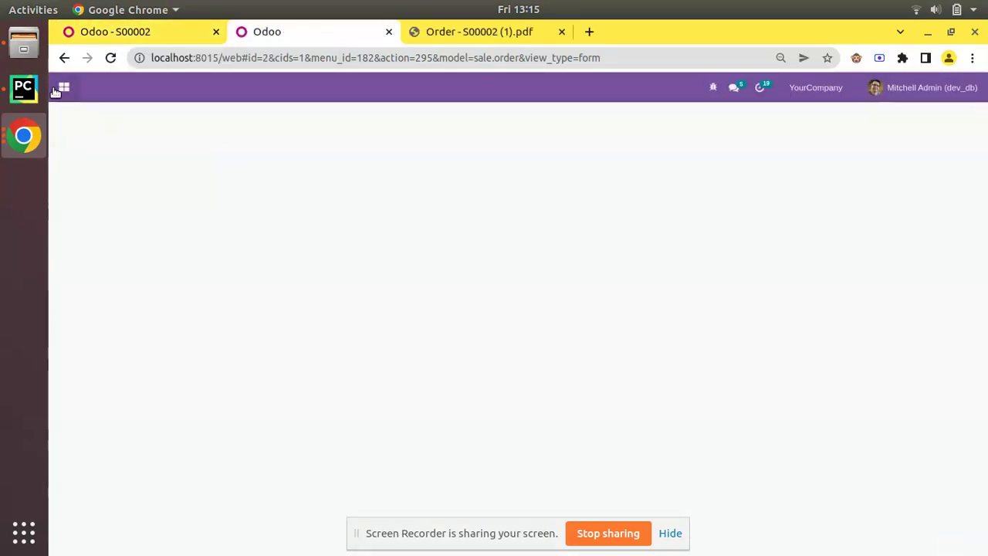
click(64, 87)
click(77, 329)
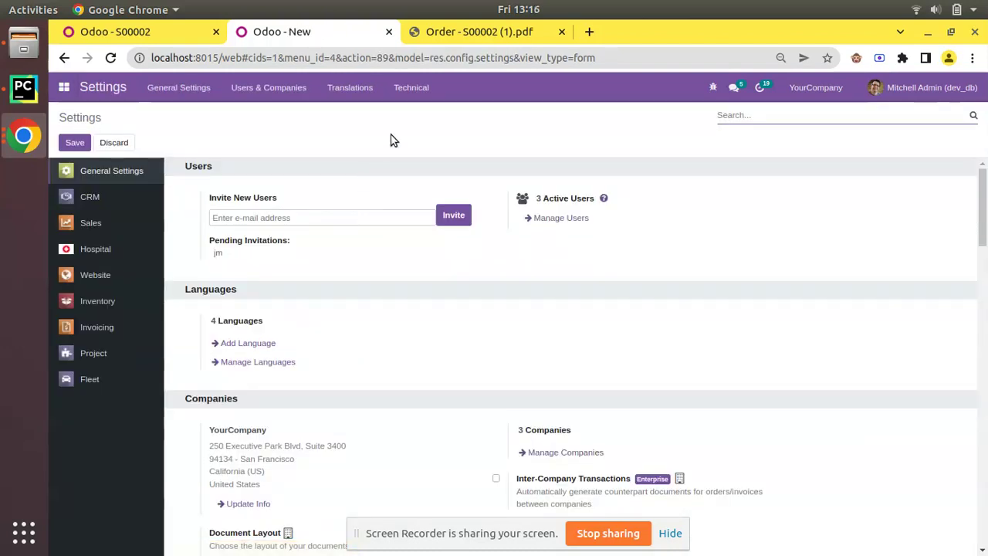
click(410, 87)
scroll(430, 193, down, 6)
scroll(429, 193, down, 2)
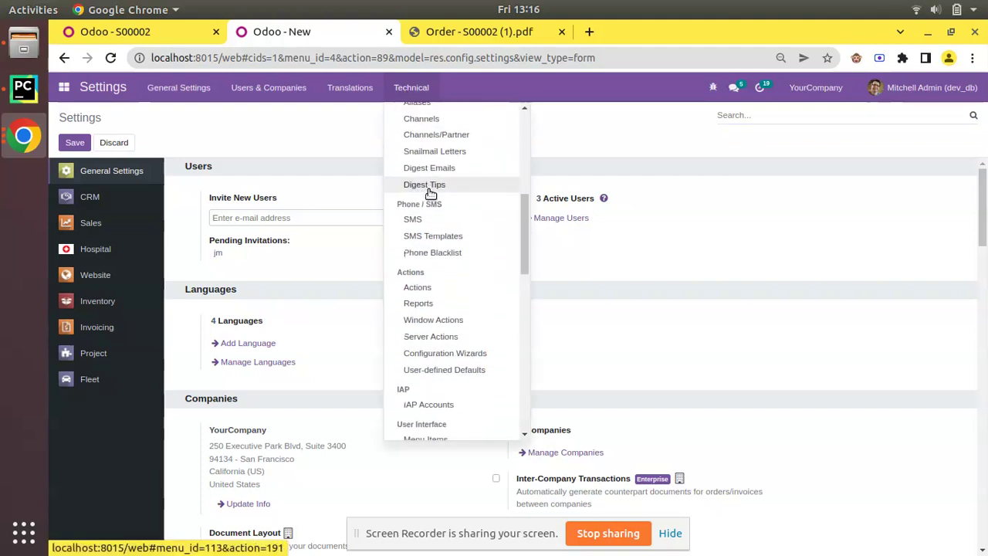
scroll(429, 193, down, 3)
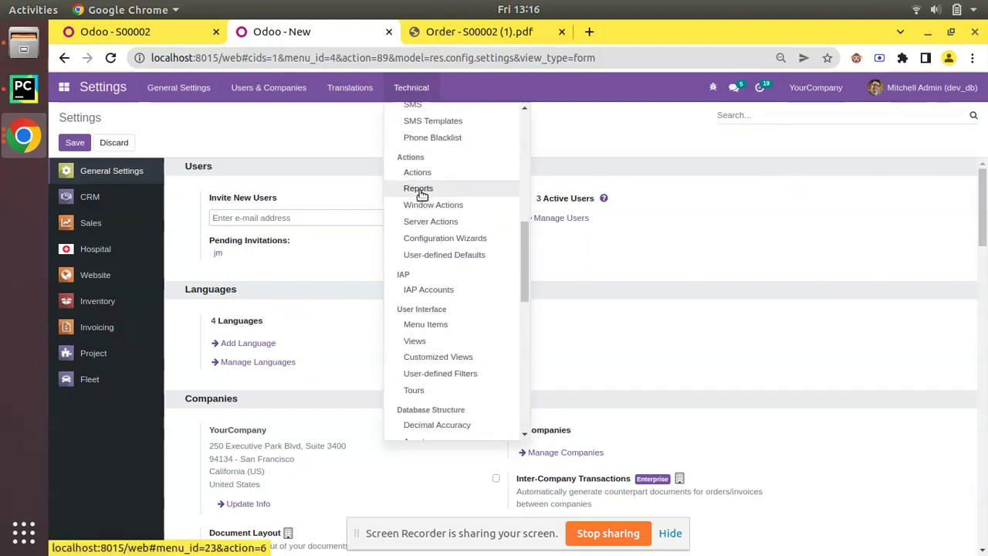
click(430, 194)
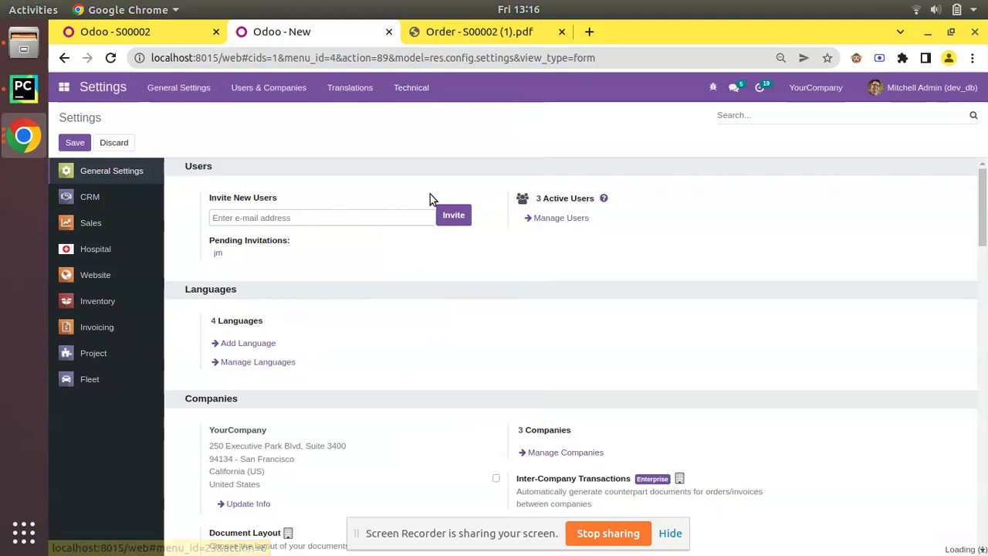
Filter the Reports list by 'quota' and open the Quotation / Order report for sale.order
text(quota)
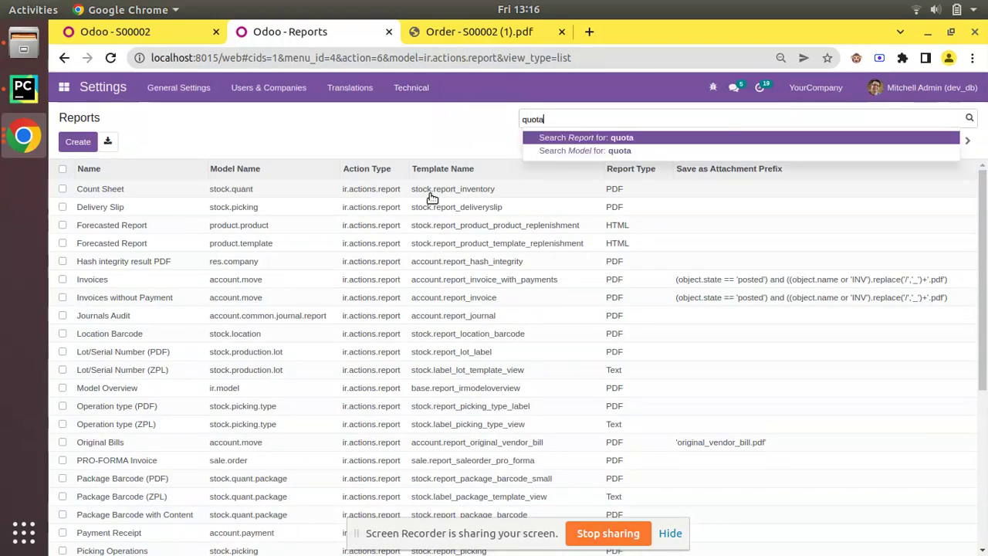
key(Return)
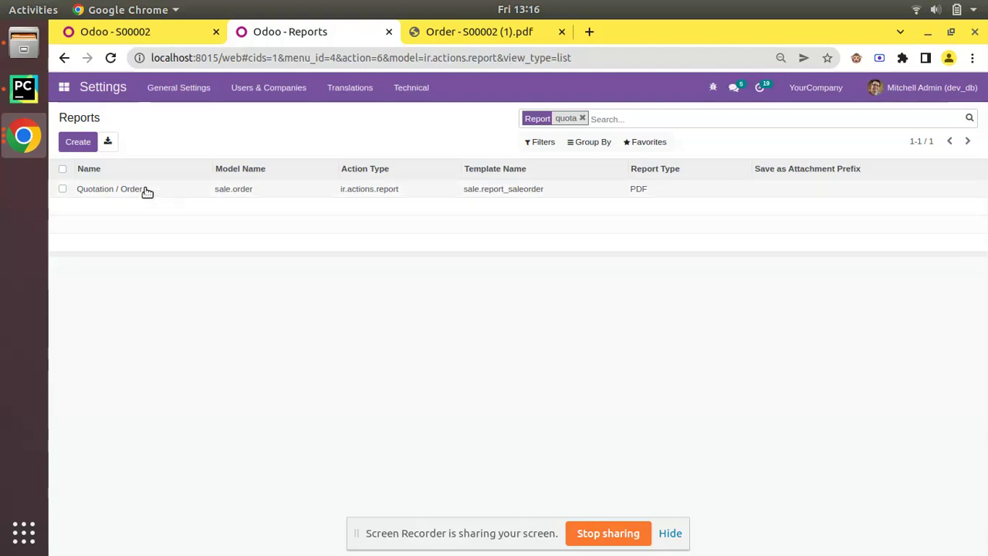
click(156, 34)
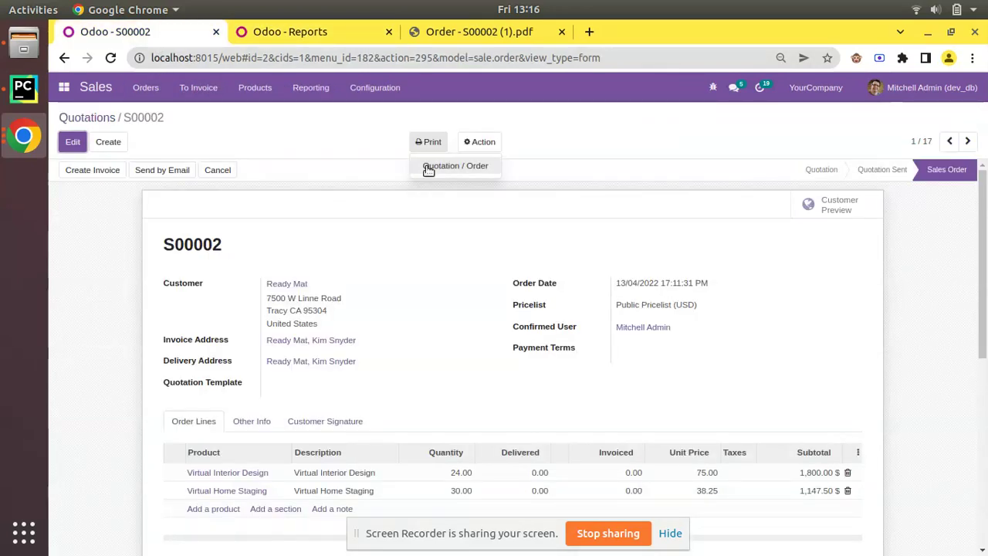
key(ctrl+Tab)
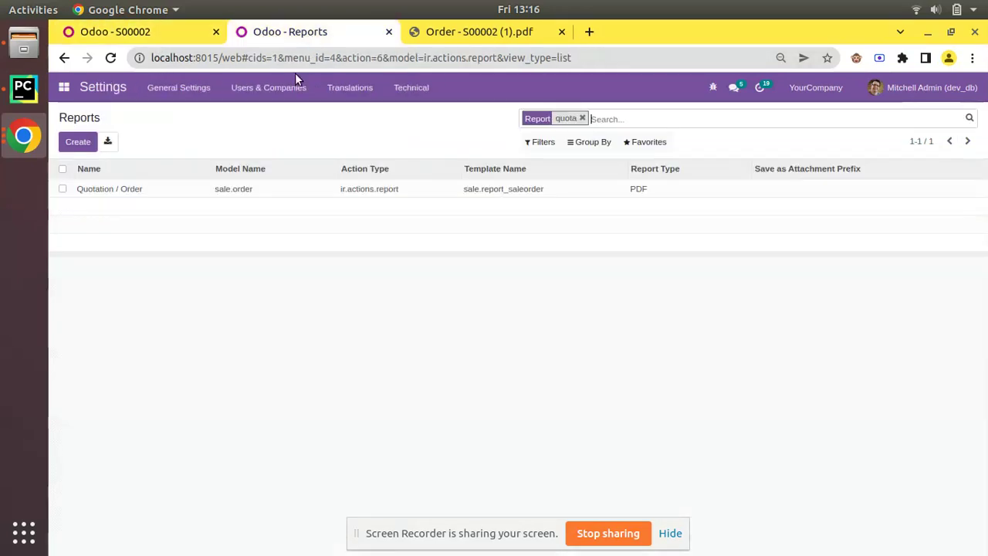
click(257, 189)
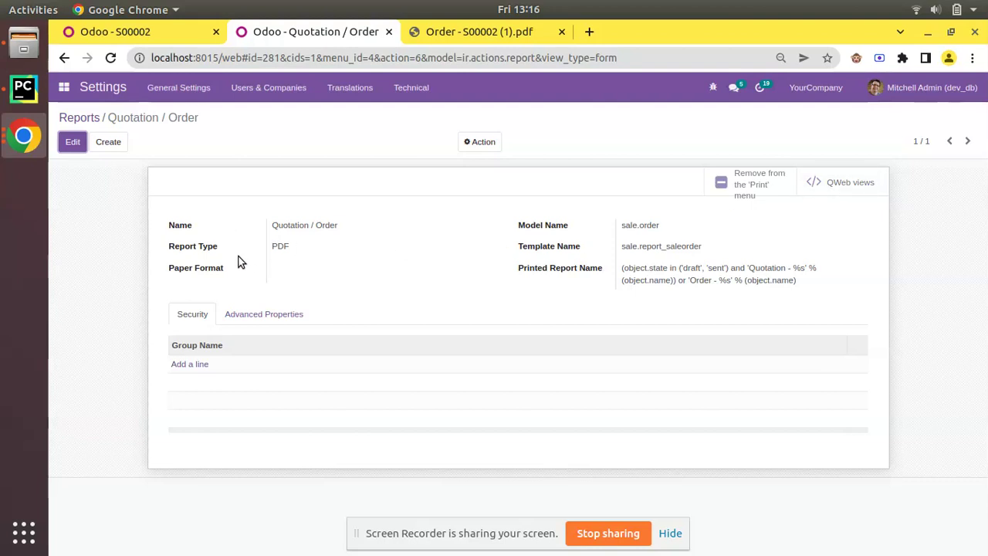
Inspect the report_saleorder QWeb view's architecture, then return to the report's QWeb views list
click(834, 181)
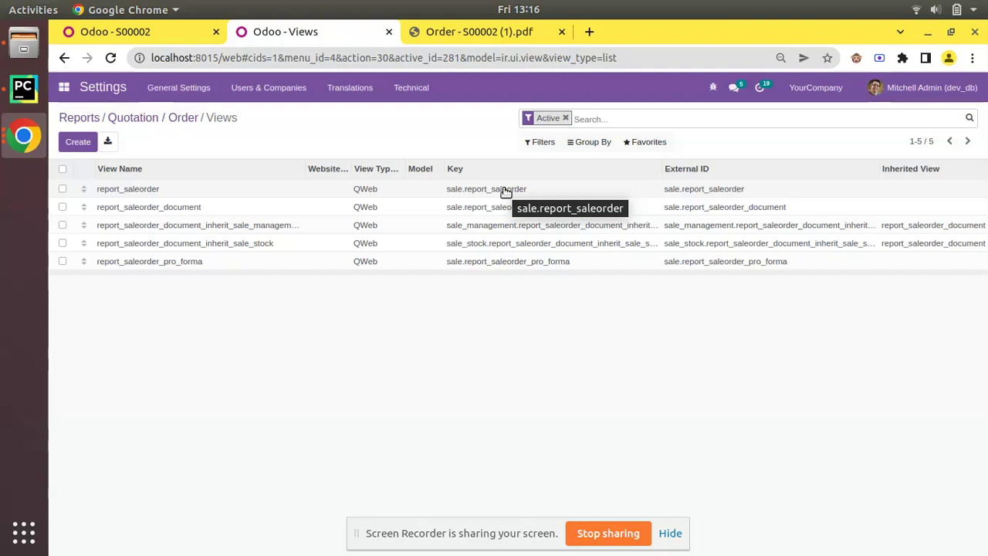
click(167, 190)
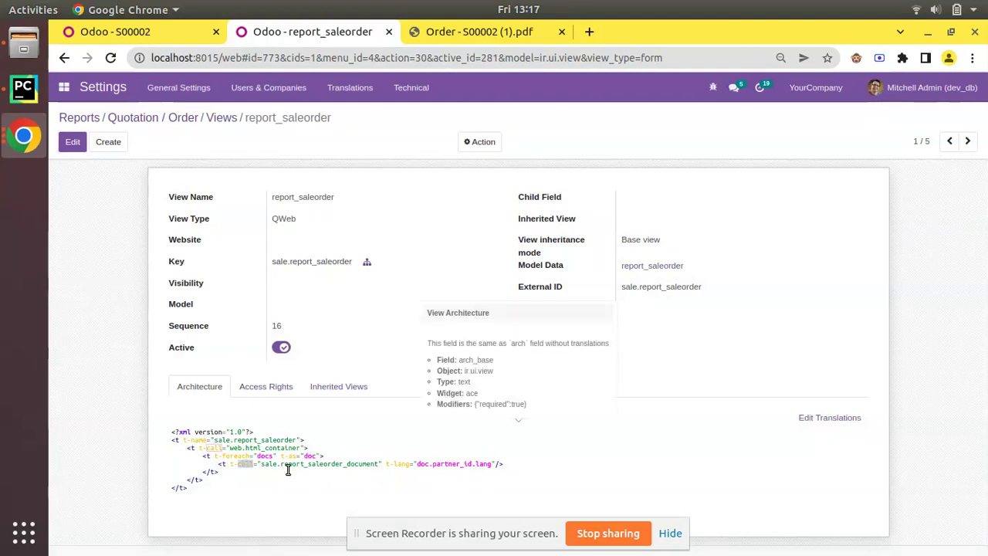
click(216, 117)
Examine the Order # and Quotation # headings in report_saleorder_document against the S00002 PDF
click(502, 211)
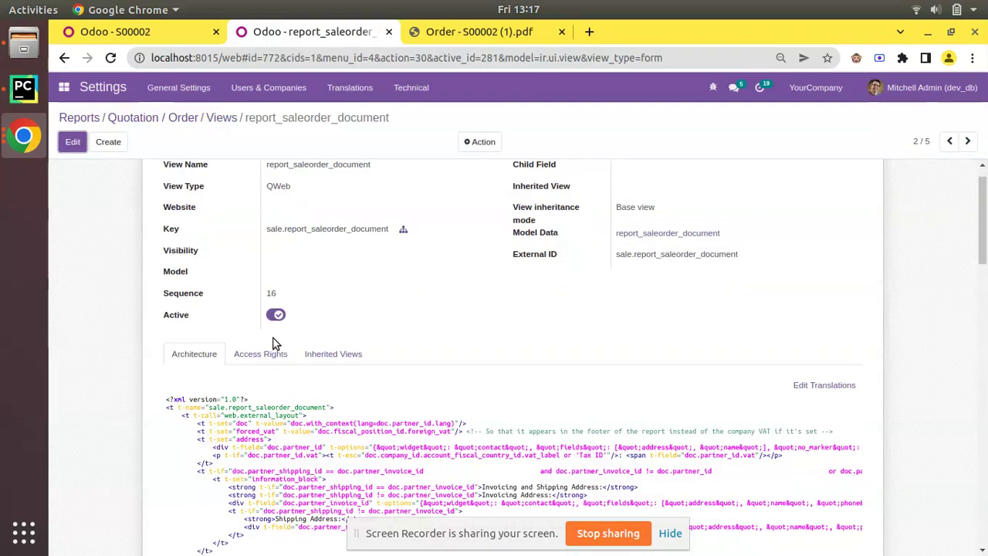
scroll(986, 376, down, 10)
scroll(985, 376, down, 10)
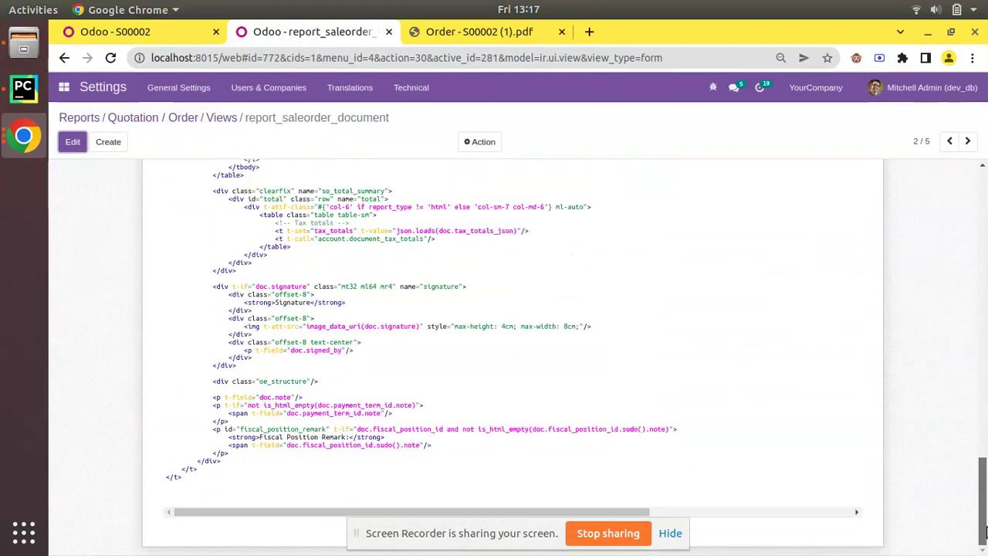
scroll(986, 332, up, 10)
scroll(986, 332, up, 10)
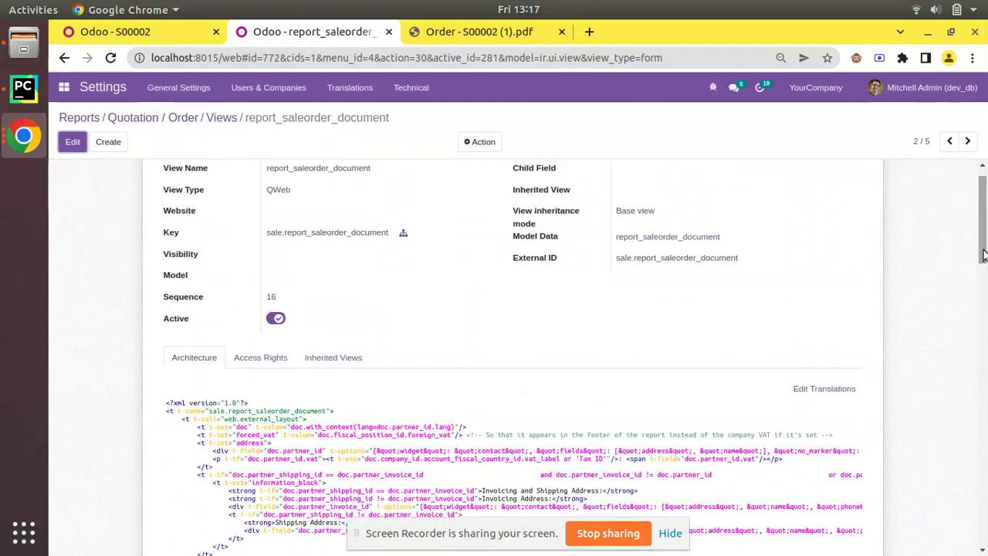
scroll(728, 353, down, 3)
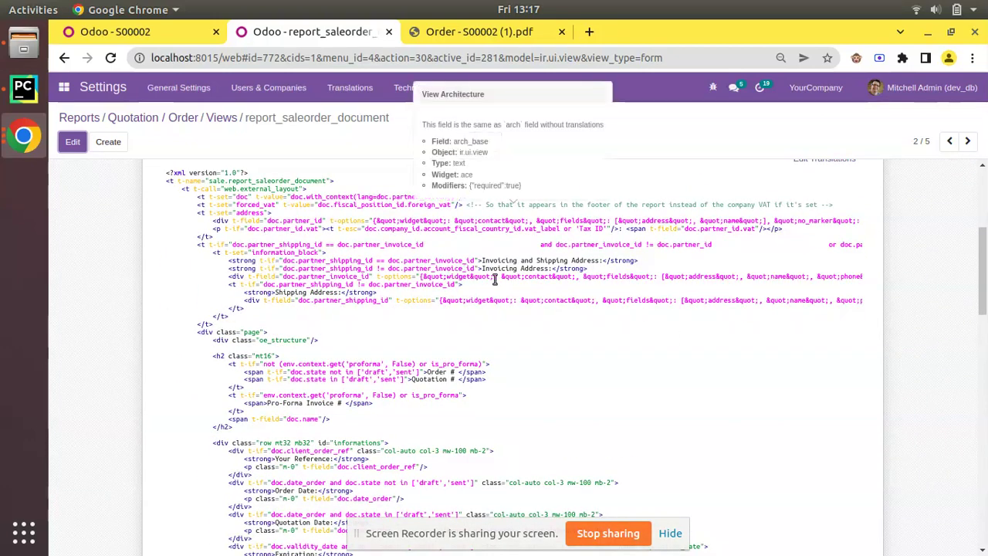
scroll(413, 290, down, 3)
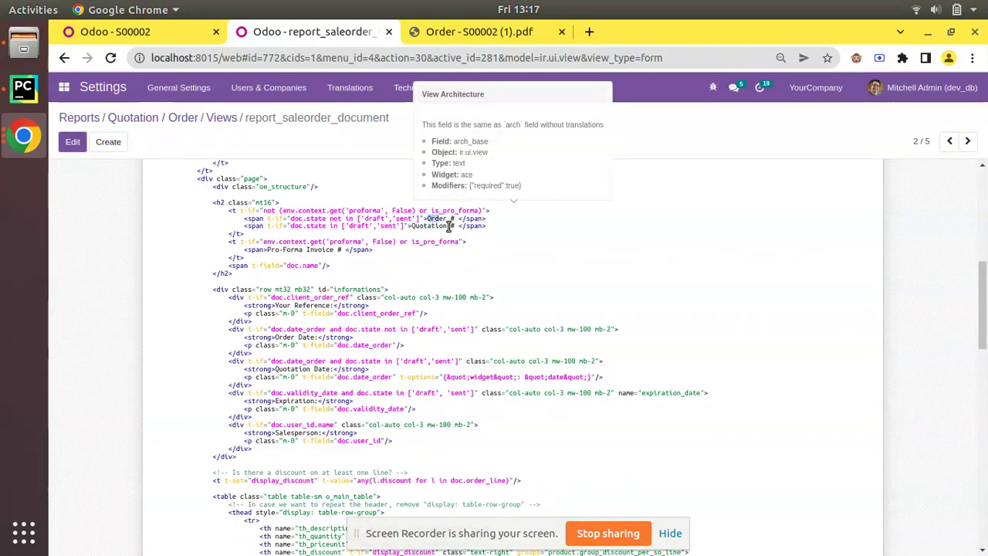
drag(427, 219, 453, 226)
click(463, 32)
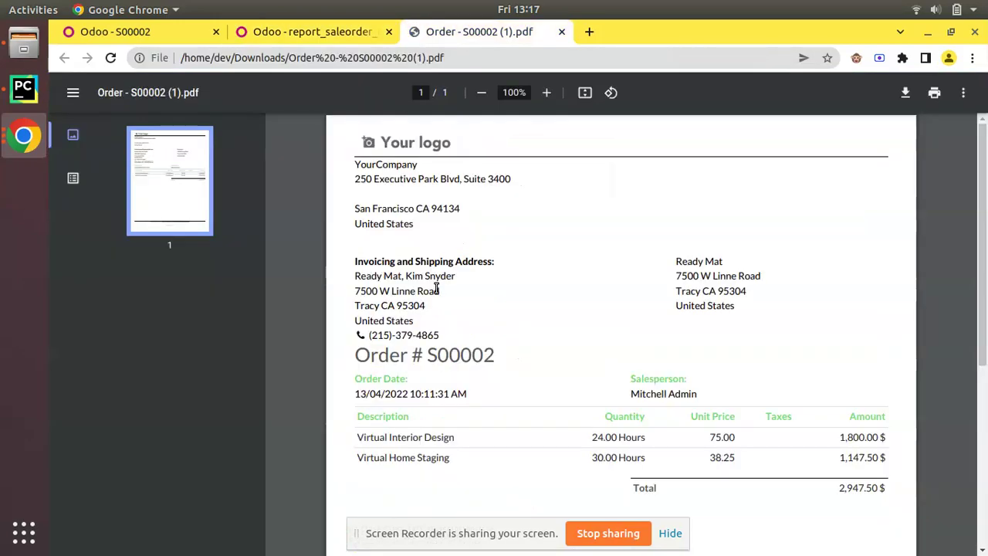
scroll(433, 285, down, 3)
Leave the PDF and return to the Quotation / Order report's list of five QWeb views
click(317, 31)
scroll(463, 348, up, 3)
scroll(464, 347, down, 5)
click(219, 118)
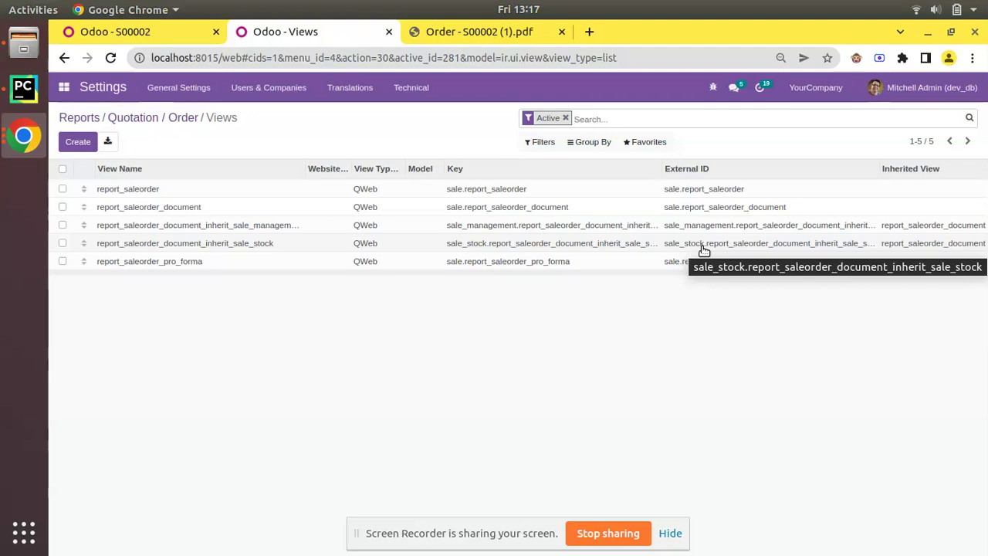
Review report_saleorder_document's edit warning recommending Odoo Studio or inherited views, then return to the report
click(409, 206)
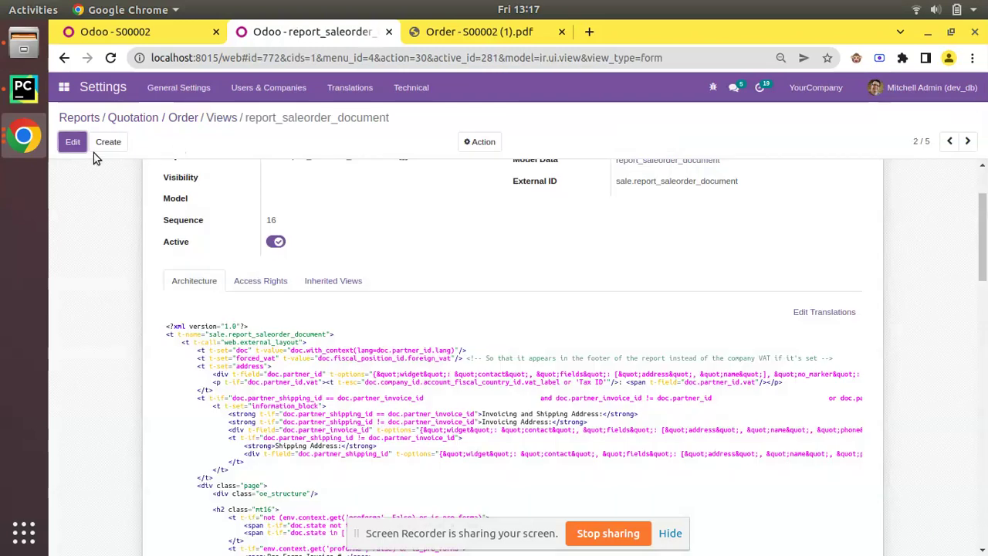
click(83, 148)
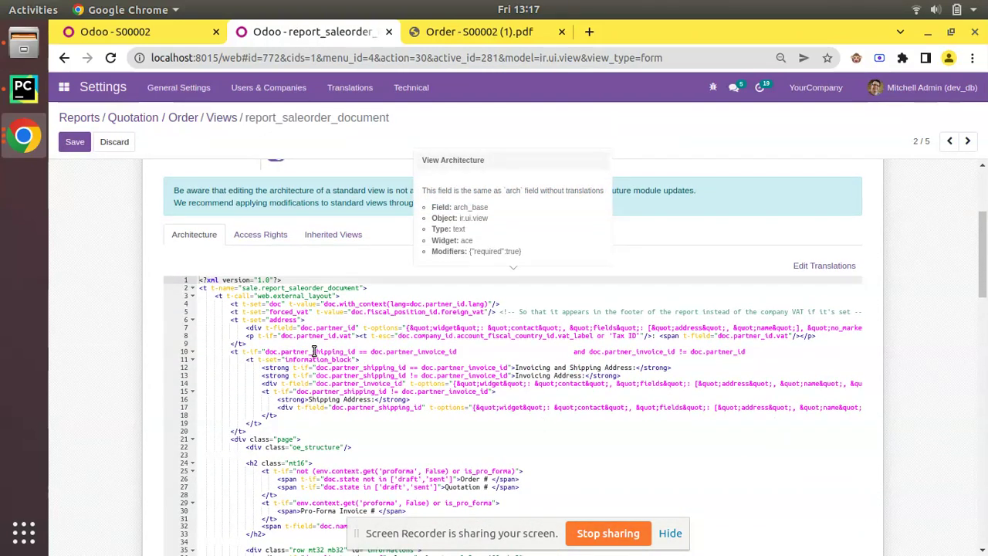
scroll(293, 328, up, 3)
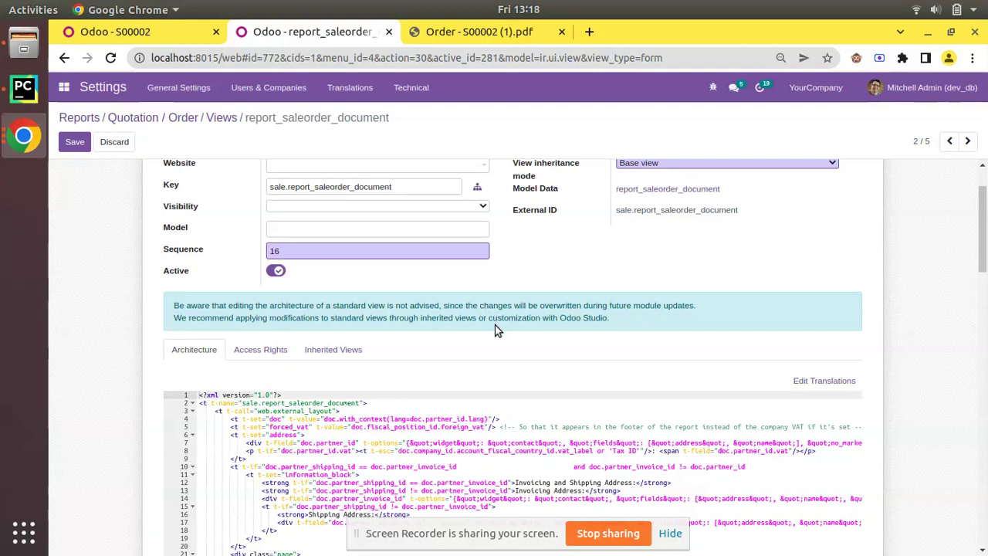
drag(488, 318, 632, 333)
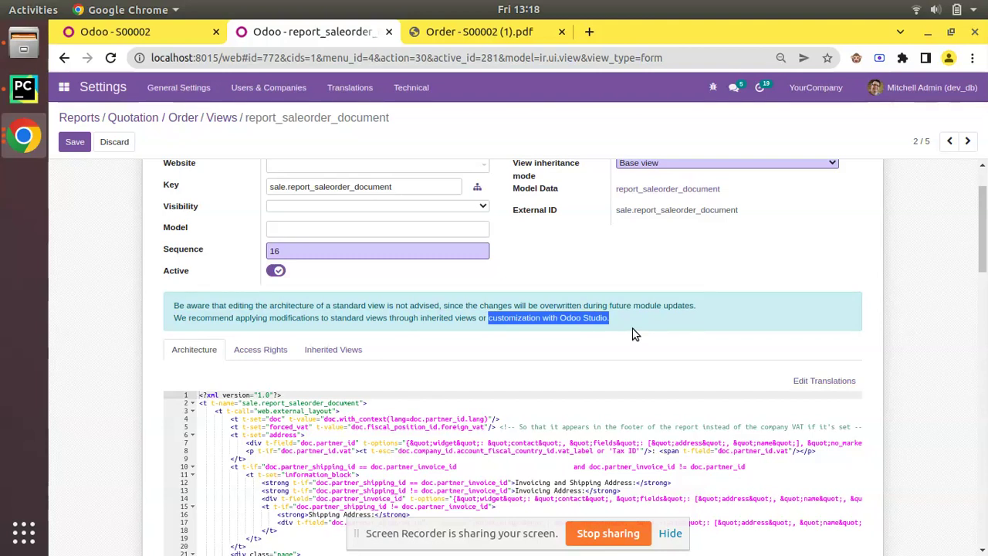
drag(372, 317, 481, 320)
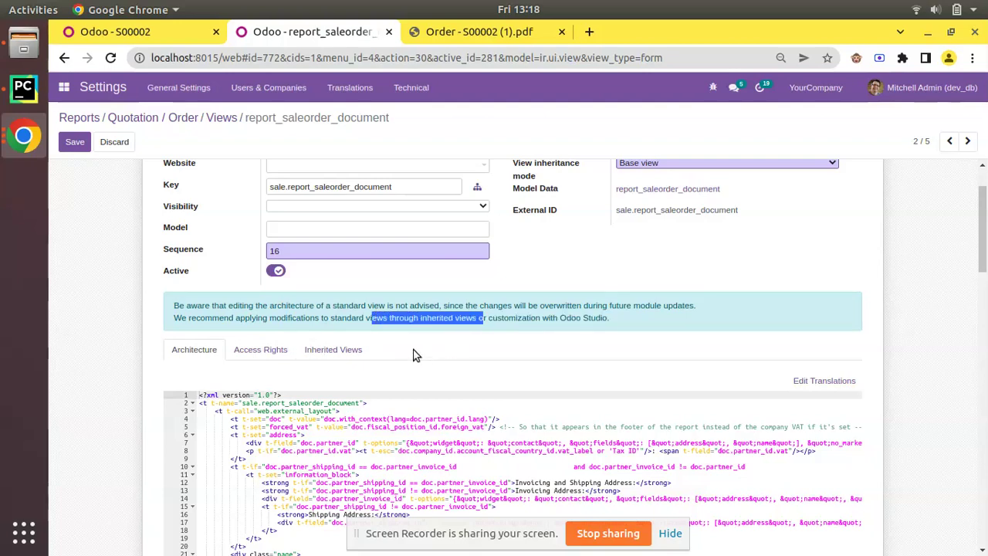
click(183, 118)
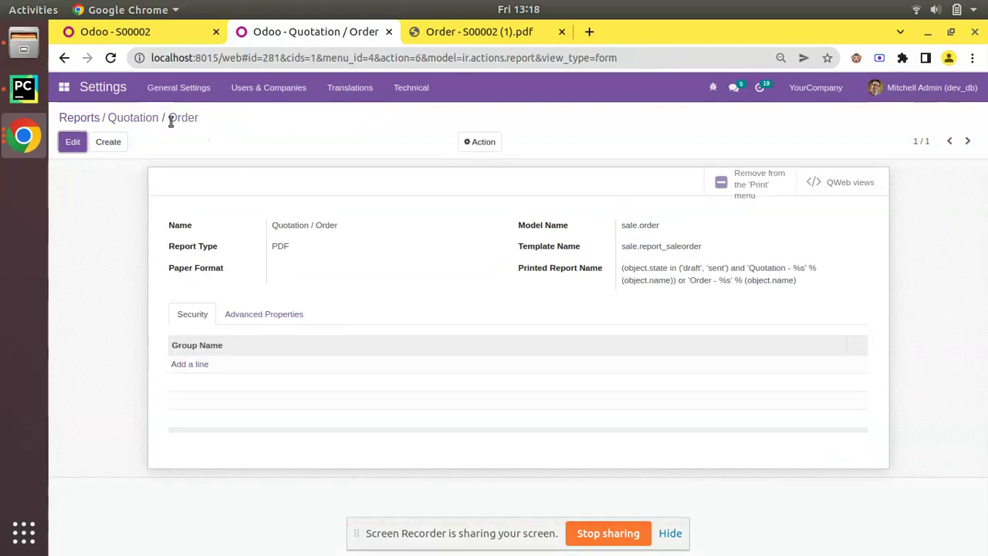
Open the report_saleorder_document_inherit_sale_stock view from the report's QWeb views
click(852, 186)
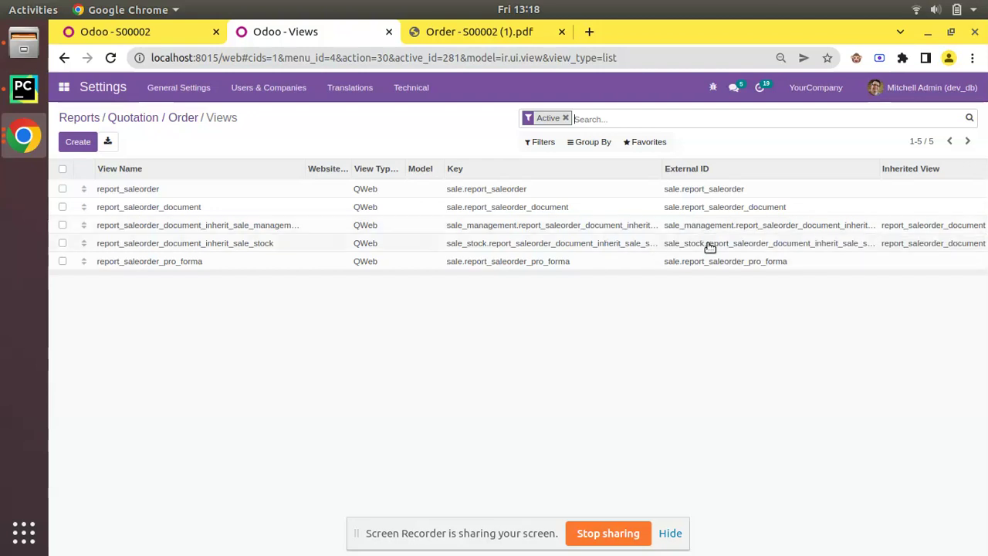
click(276, 244)
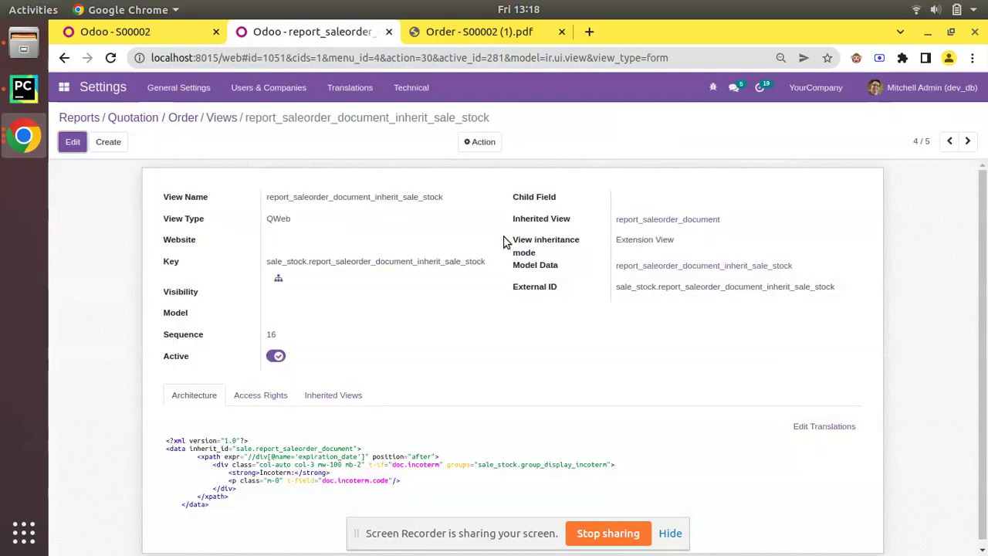
Duplicate the inherit_sale_stock view and delete its Incoterm div, leaving the expiration_date xpath empty
click(483, 142)
click(508, 183)
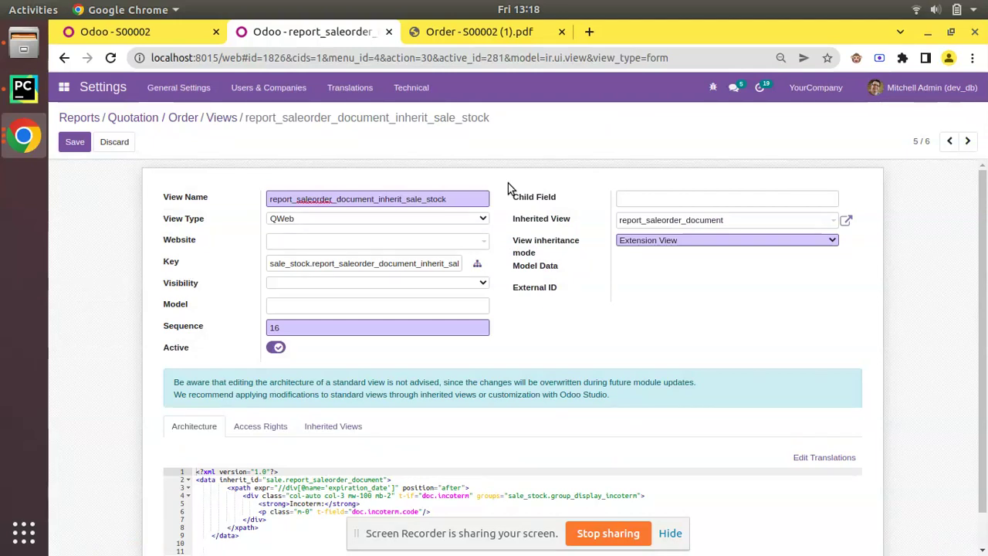
scroll(332, 344, down, 1)
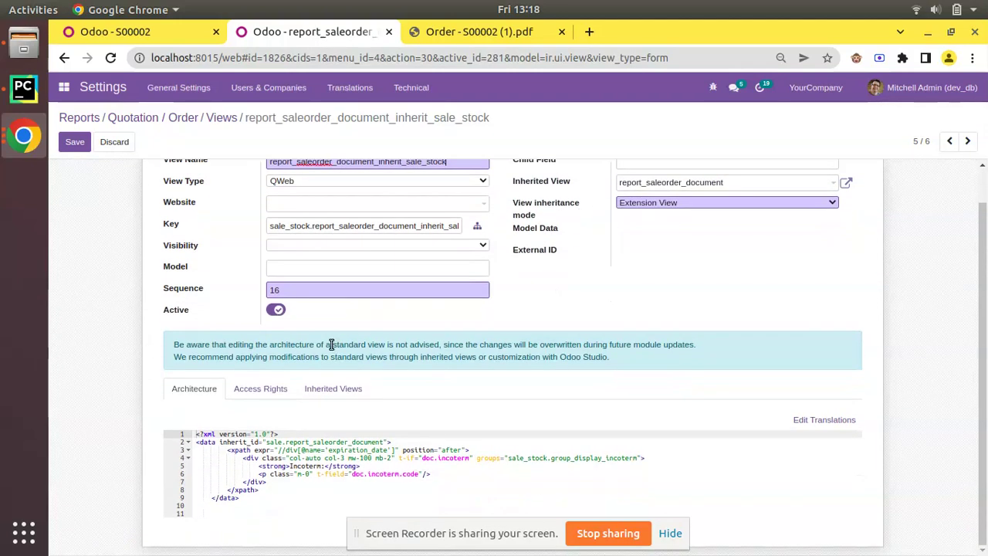
drag(226, 452, 281, 486)
click(242, 459)
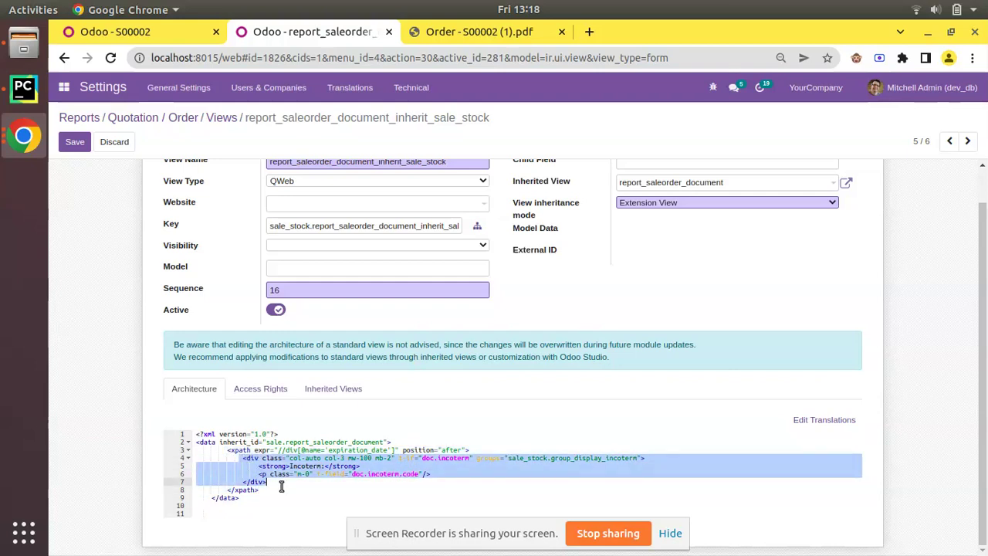
key(BackSpace)
key(BackSpace)
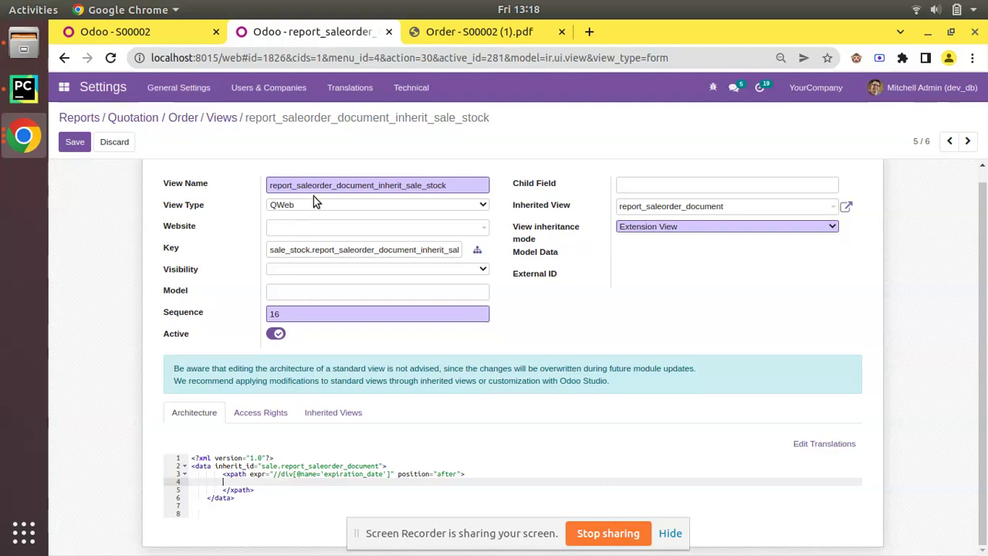
scroll(250, 227, up, 1)
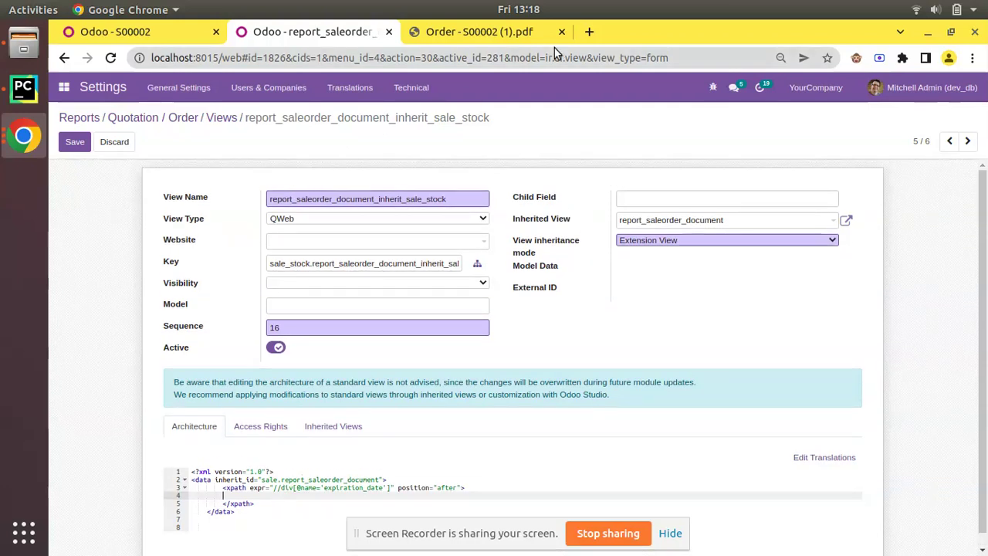
Change the view name suffix to 'inherit', making report_saleorder_inherit, and blank the Key field
drag(547, 61, 588, 60)
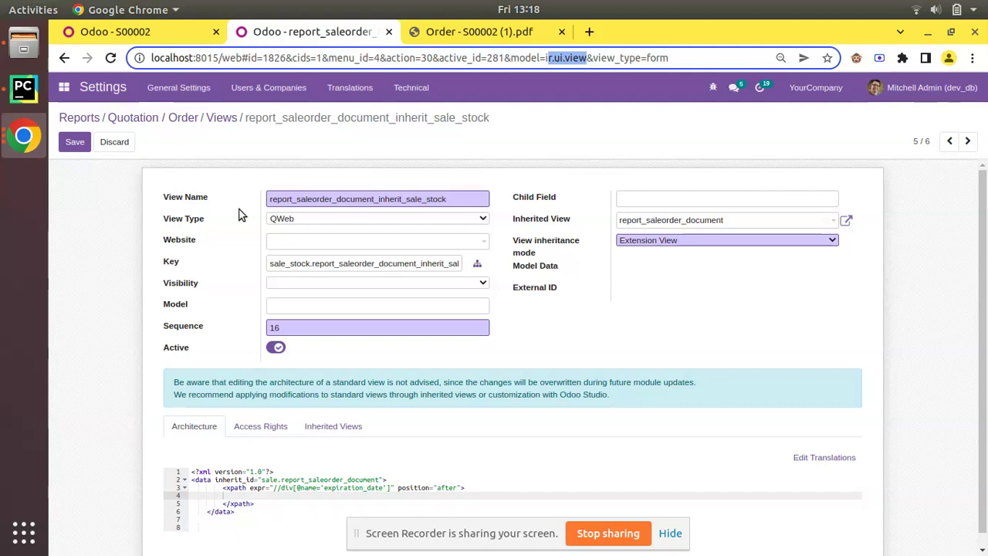
drag(335, 199, 532, 214)
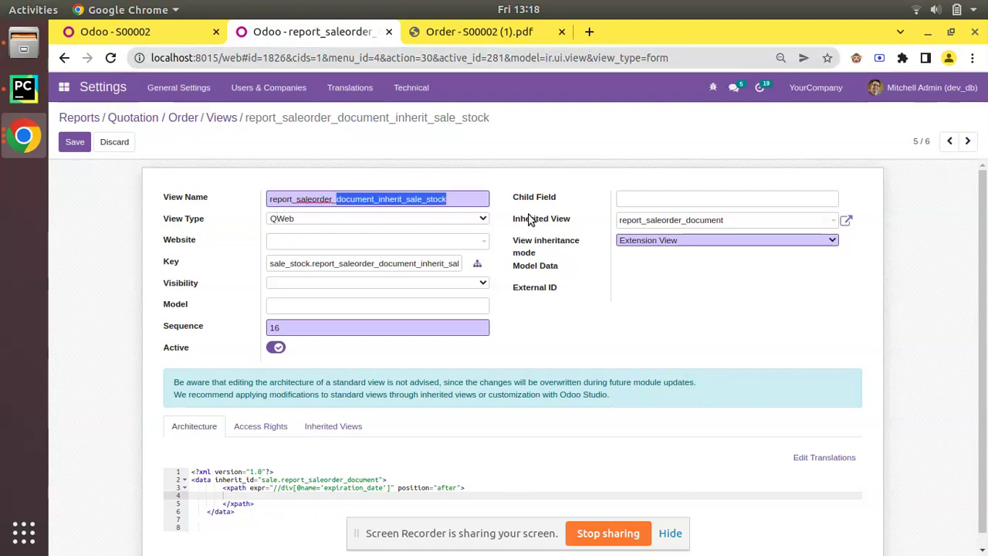
key(BackSpace)
text(inh)
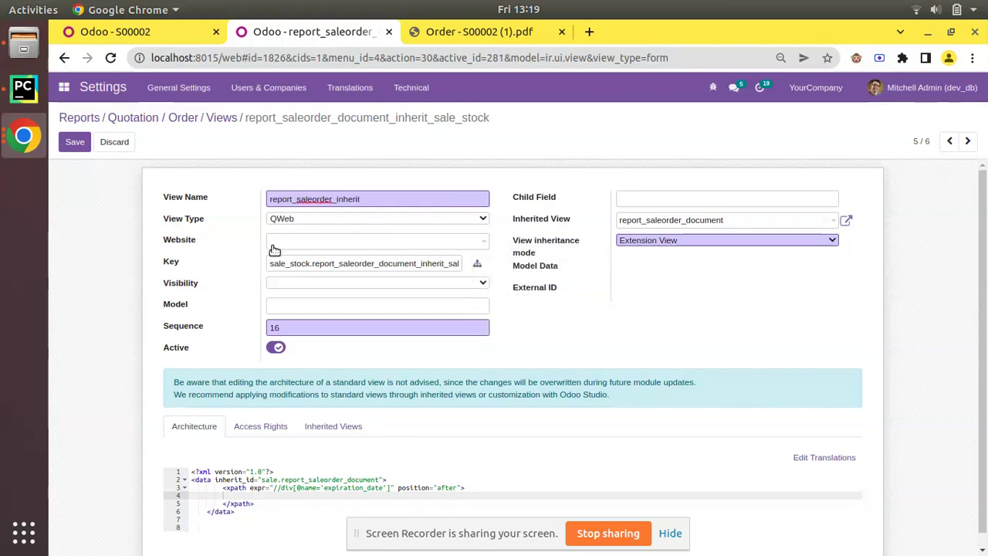
triple_click(298, 267)
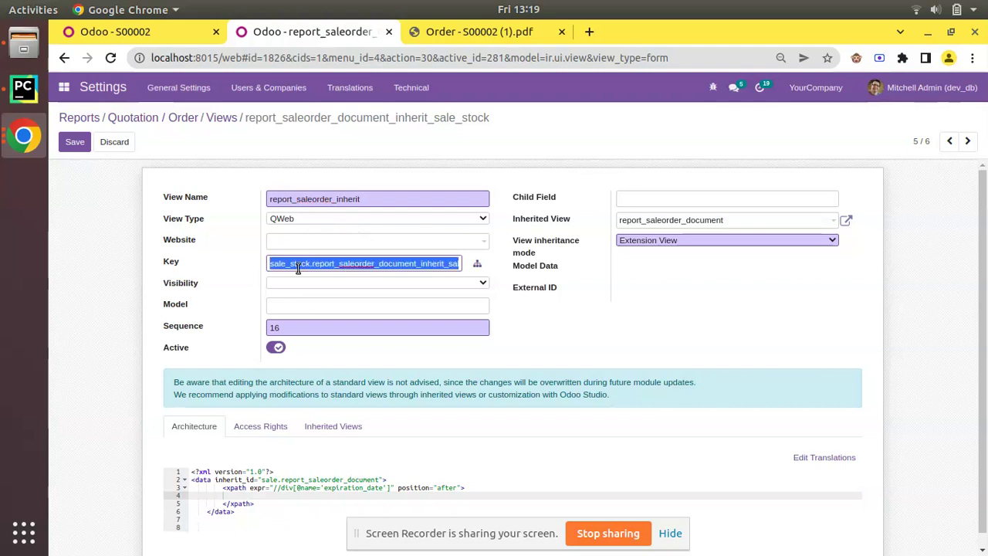
key(BackSpace)
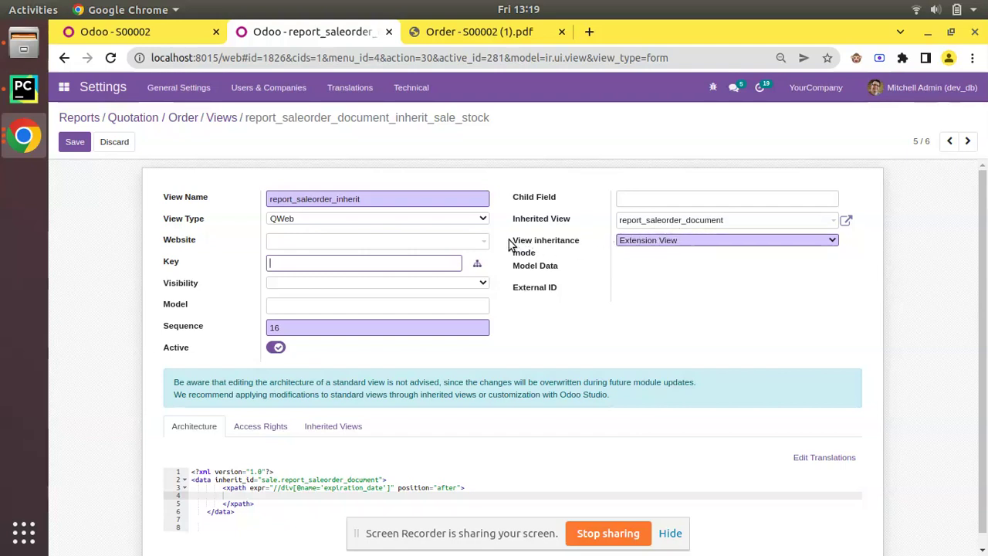
Keep the inheritance mode as Extension View, try saving, and dismiss the missing-key error
click(643, 242)
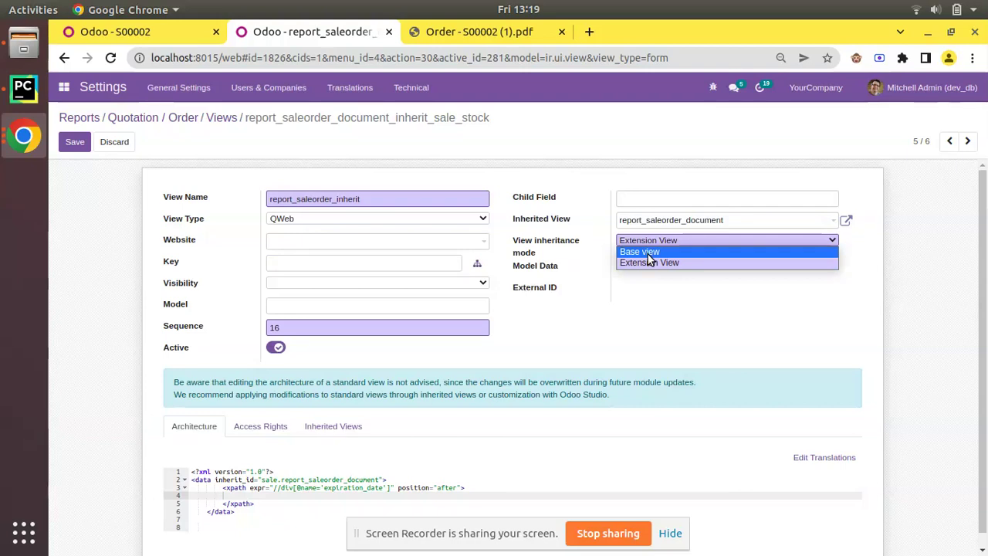
click(664, 262)
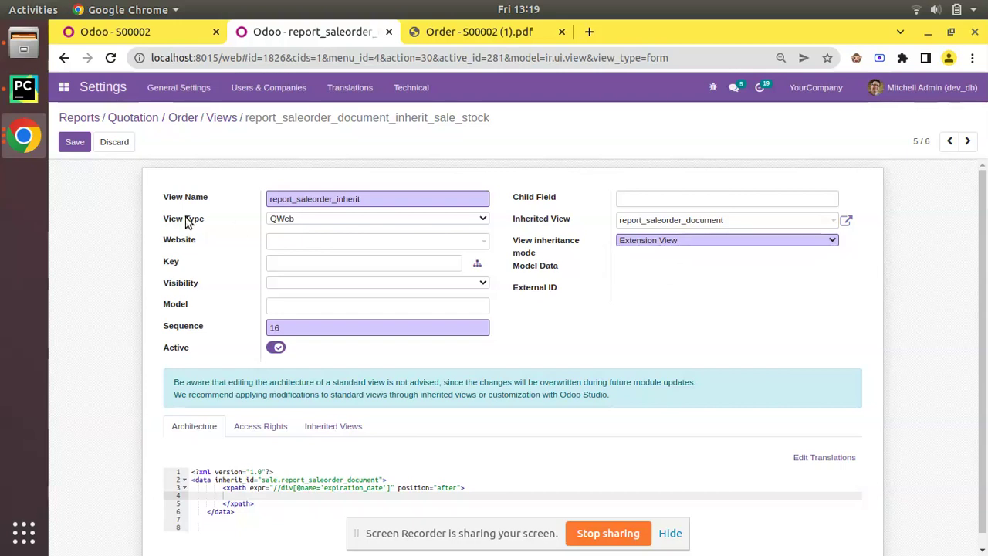
click(76, 142)
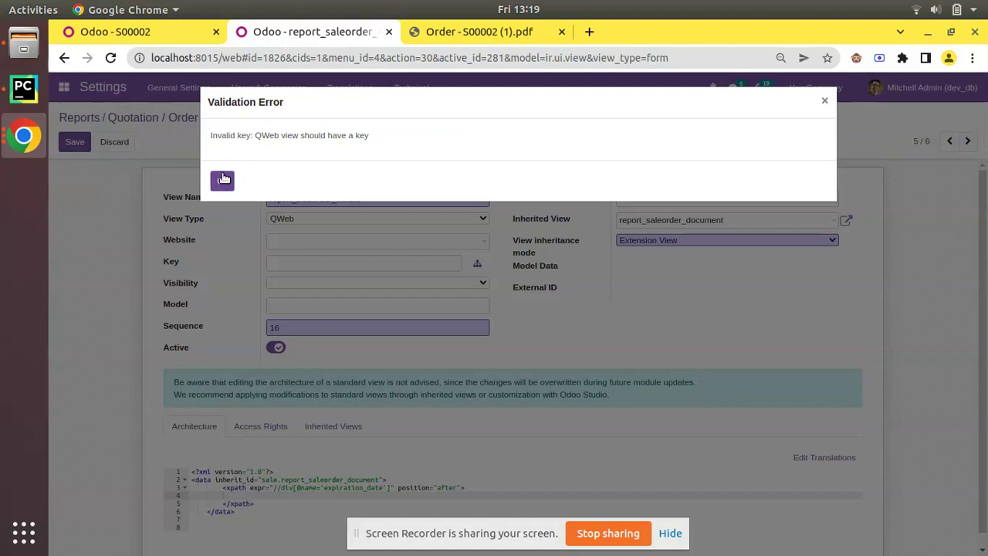
click(227, 185)
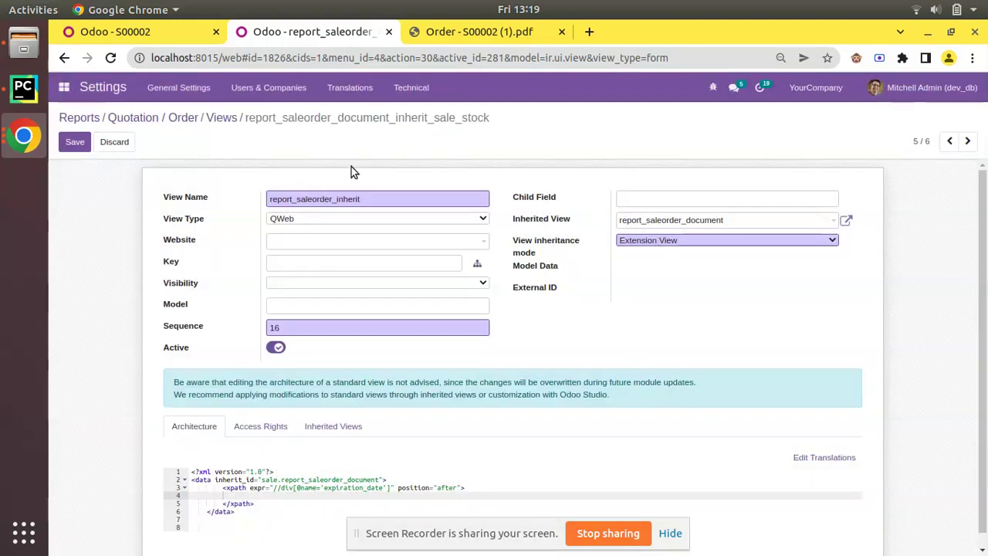
Set the Key to report_saleorder_inherit, copied from the view name, and save the view
click(335, 202)
key(ctrl+a)
key(ctrl+c)
click(379, 264)
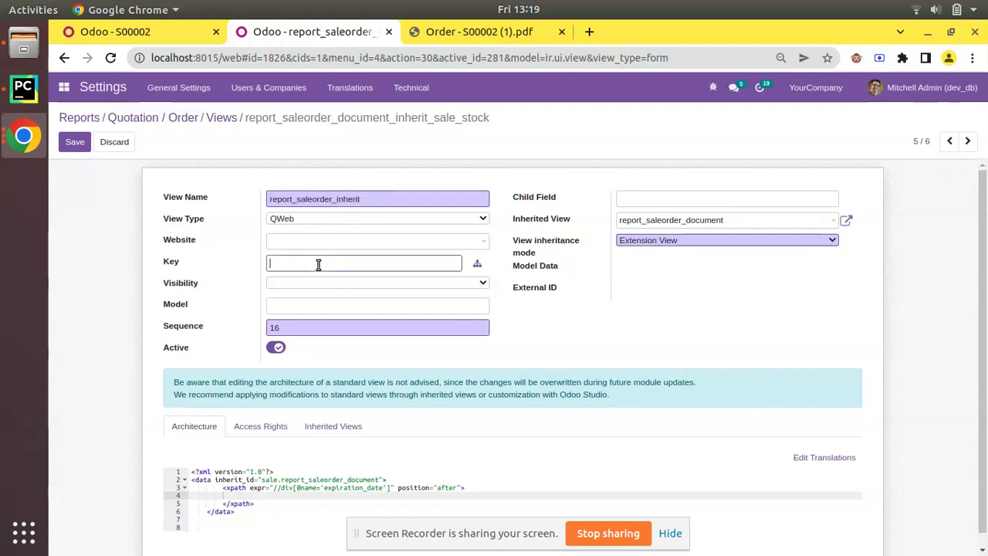
key(ctrl+v)
click(76, 144)
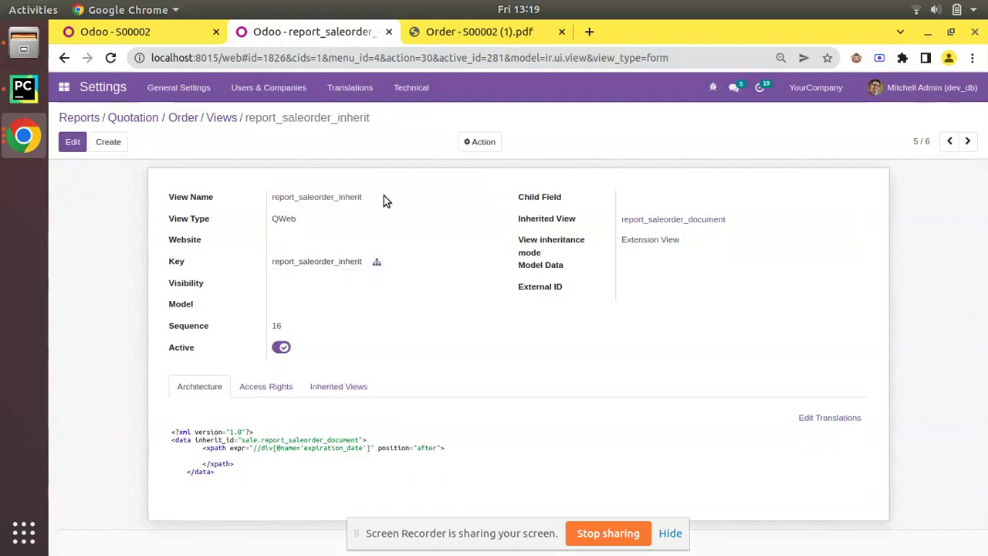